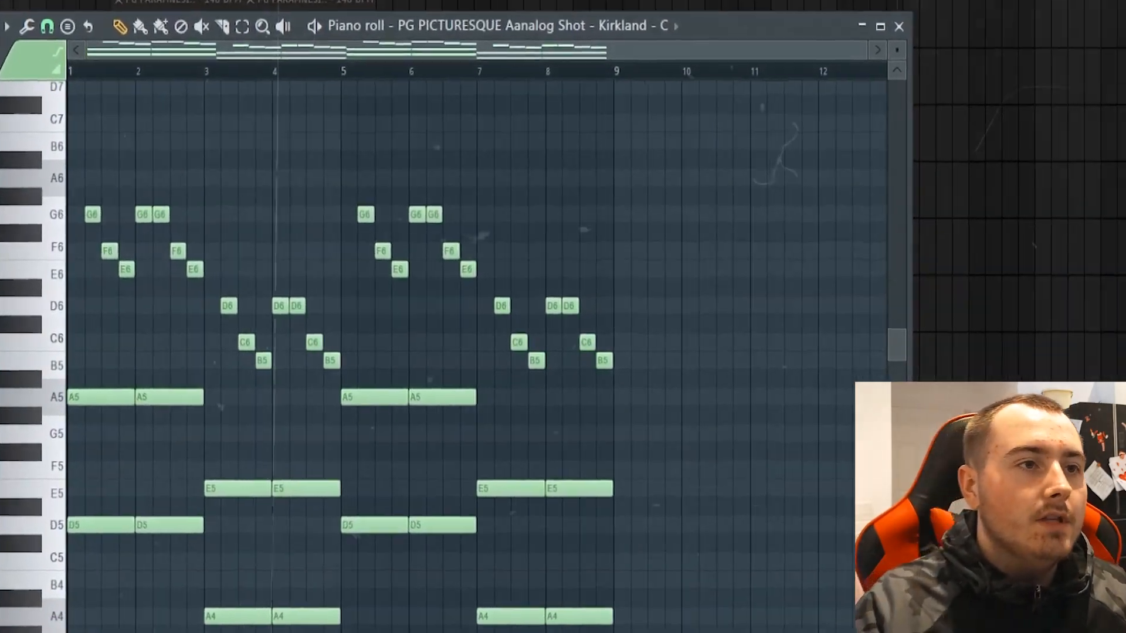
# Step: Show the mixer, enable HalfTime and Fruity parametric EQ 2 on the Kirkland analog shot's channel, and open its EQ
pyautogui.press('F9')
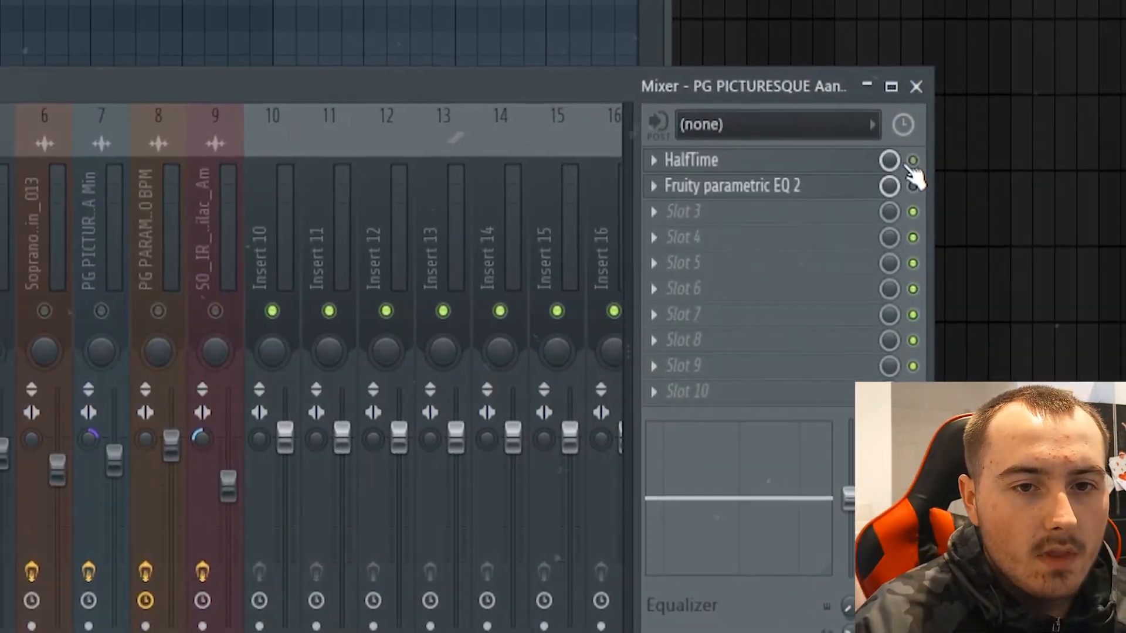
pyautogui.click(914, 161)
pyautogui.click(914, 186)
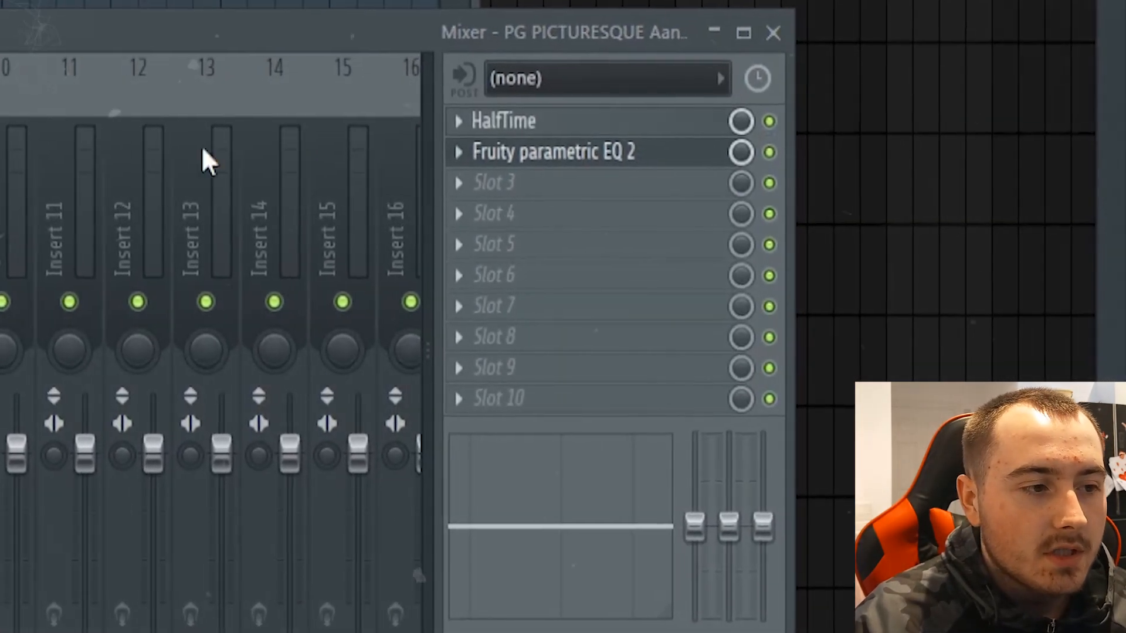
pyautogui.click(554, 152)
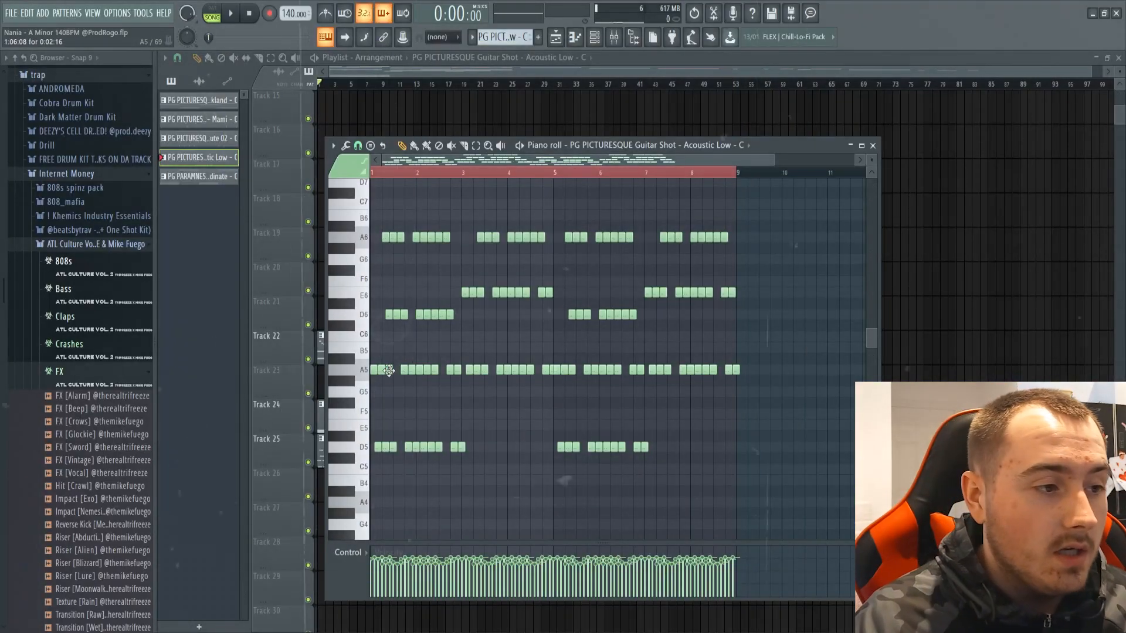
# Step: Examine the Acoustic Low guitar pattern's notes in the piano roll and open the first Fruity parametric EQ 2 on its mixer channel
pyautogui.click(466, 72)
pyautogui.scroll(3, 319, 301)
pyautogui.scroll(-3, 319, 303)
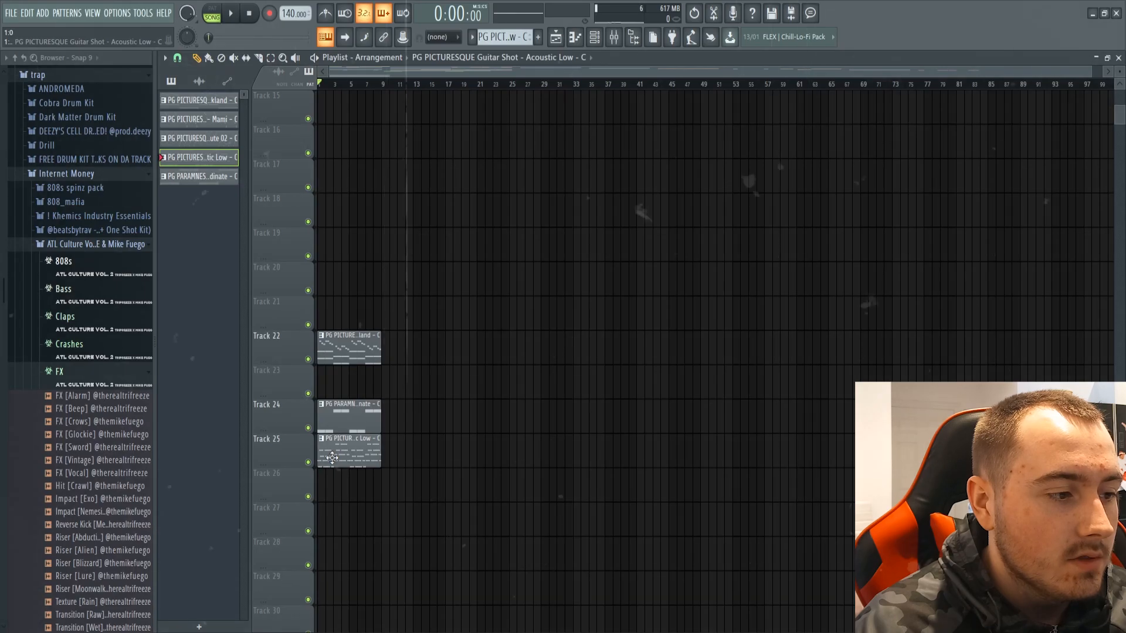
pyautogui.doubleClick(332, 457)
pyautogui.scroll(3, 381, 246)
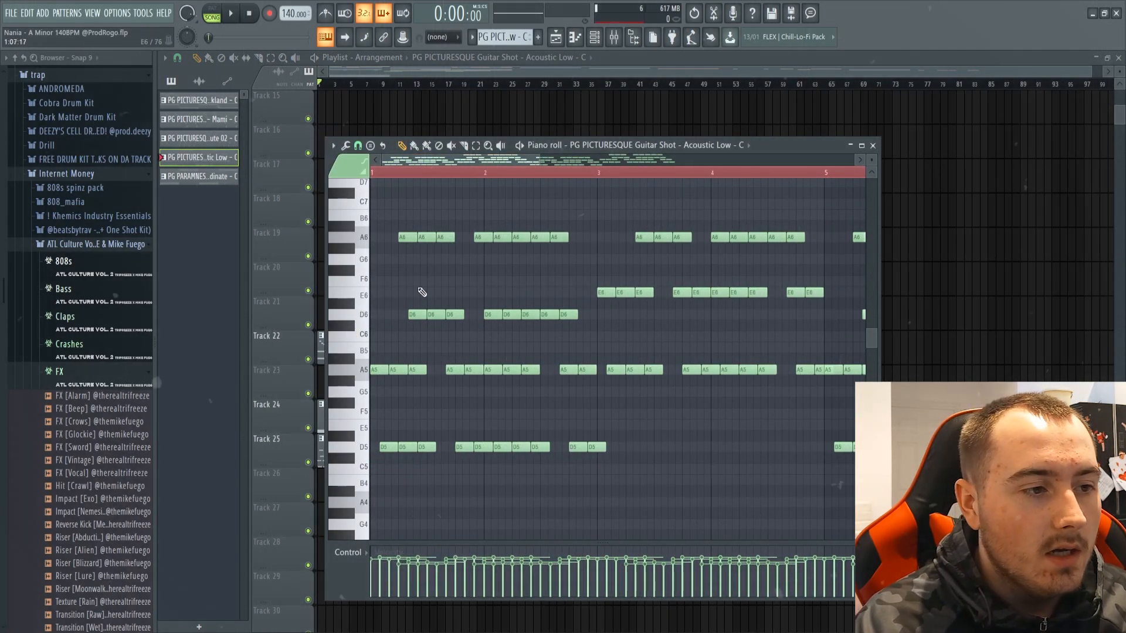
pyautogui.scroll(-3, 390, 364)
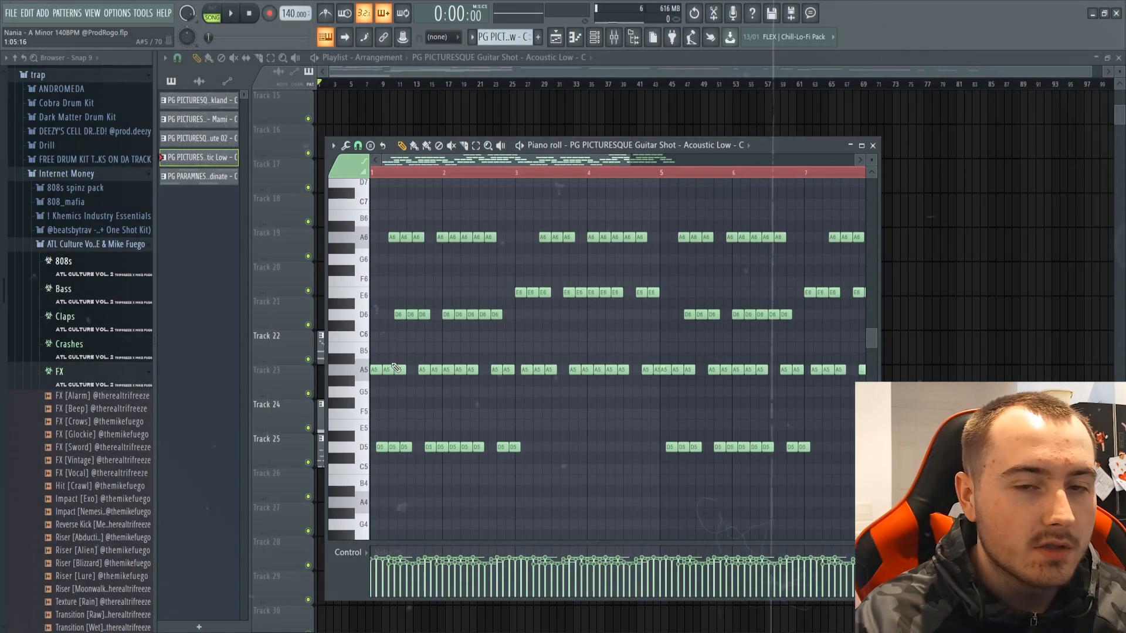
pyautogui.scroll(5, 395, 368)
pyautogui.scroll(1, 144, 185)
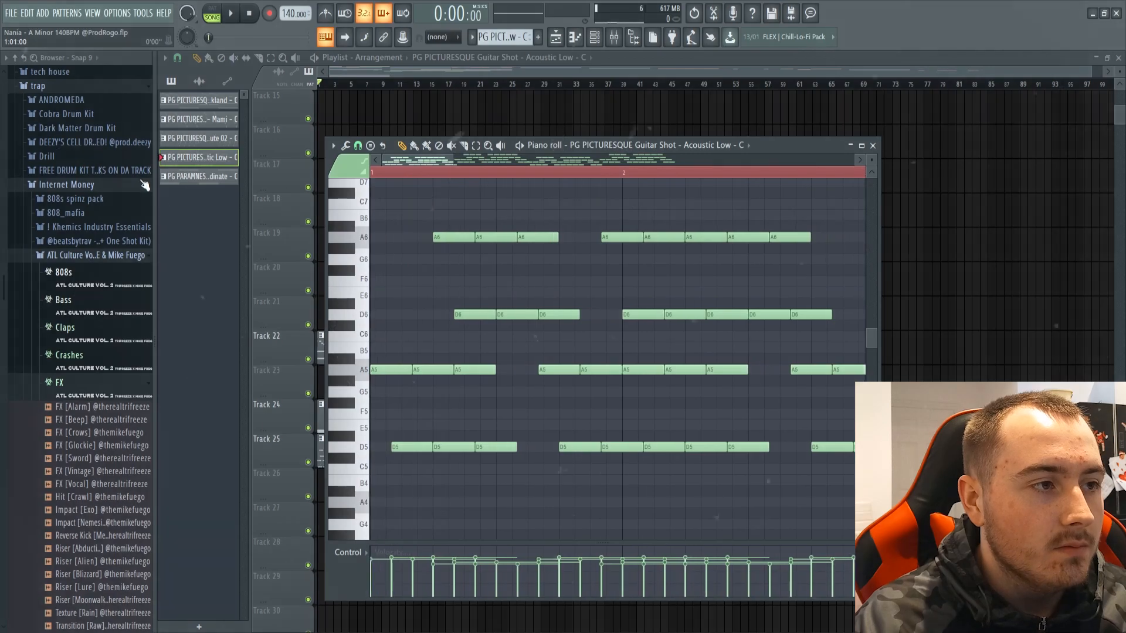
pyautogui.scroll(-3, 420, 215)
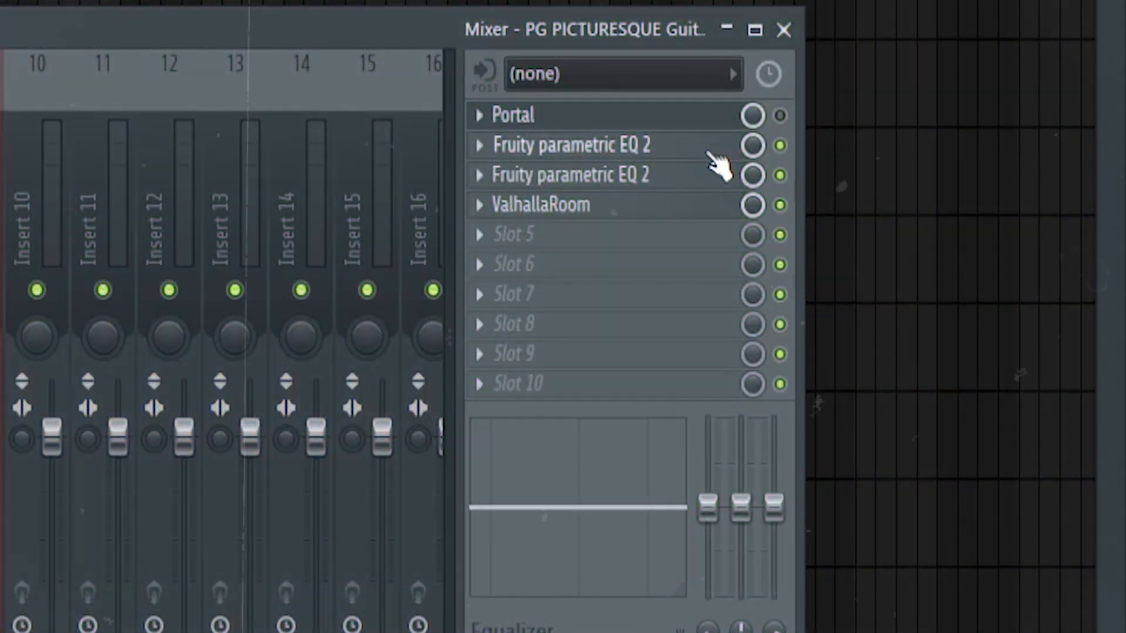
pyautogui.click(711, 153)
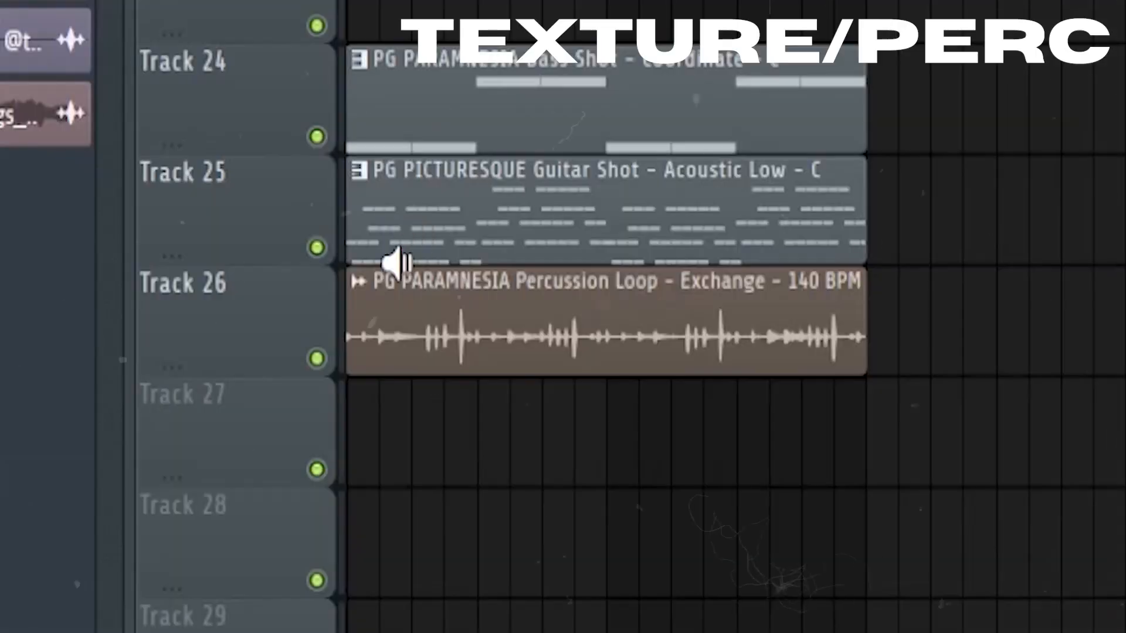
# Step: Audition the Exchange percussion loop on Track 26 and the Hebrew vocal hook chops on Tracks 20 and 21
pyautogui.rightClick(359, 329)
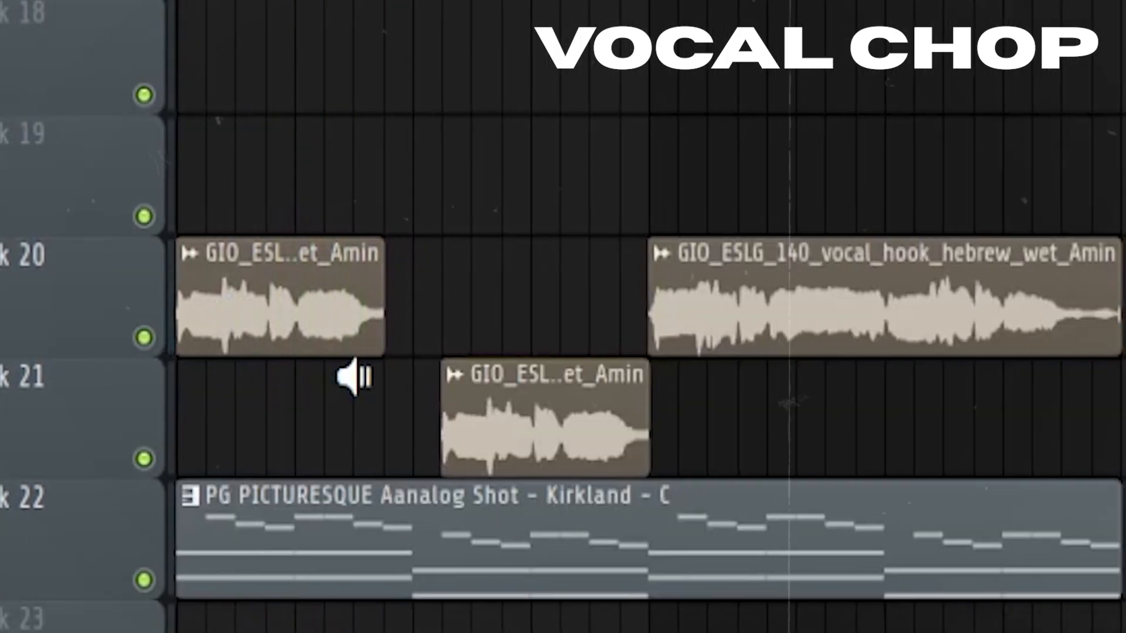
pyautogui.click(507, 409)
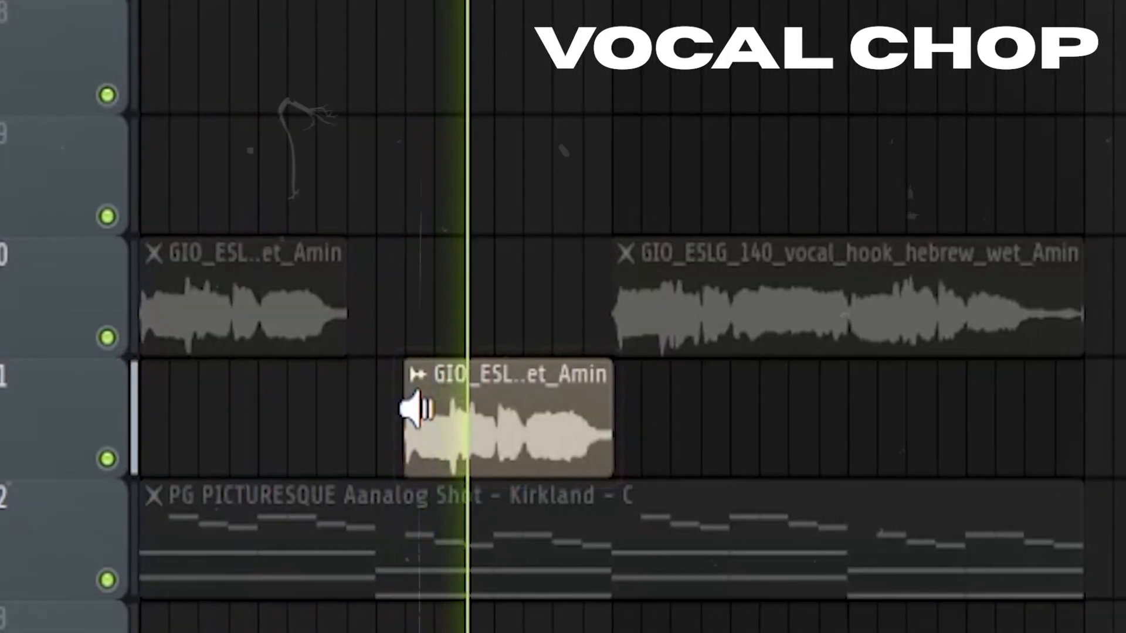
pyautogui.click(565, 315)
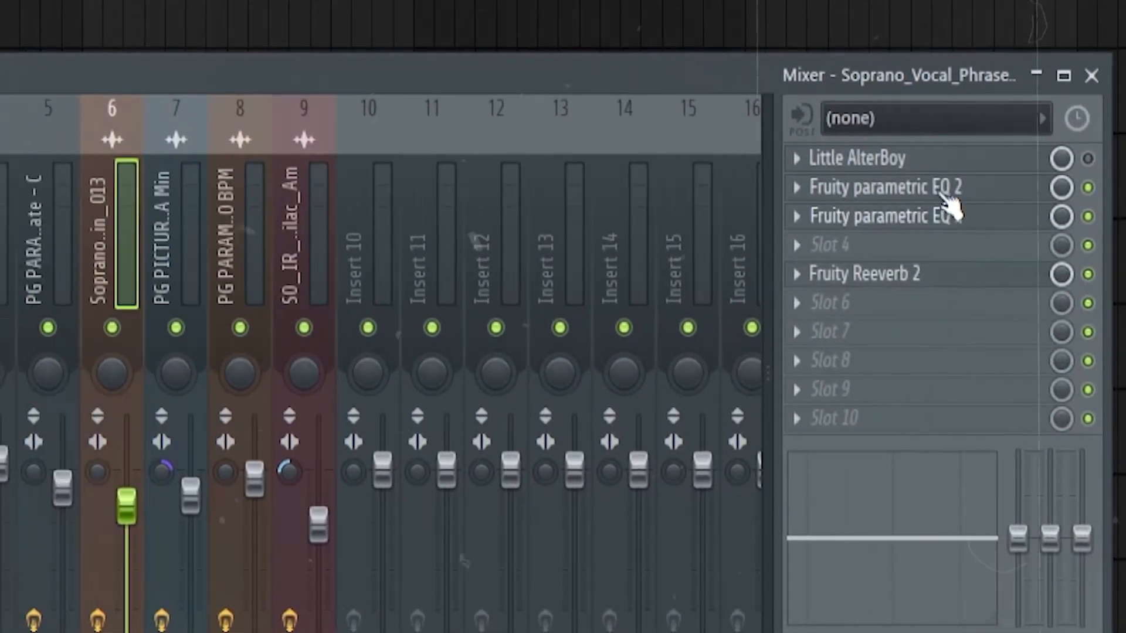
# Step: Inspect Fruity parametric EQ 2 on the soprano vocal's mixer channel and close both the plugin and the mixer
pyautogui.click(762, 193)
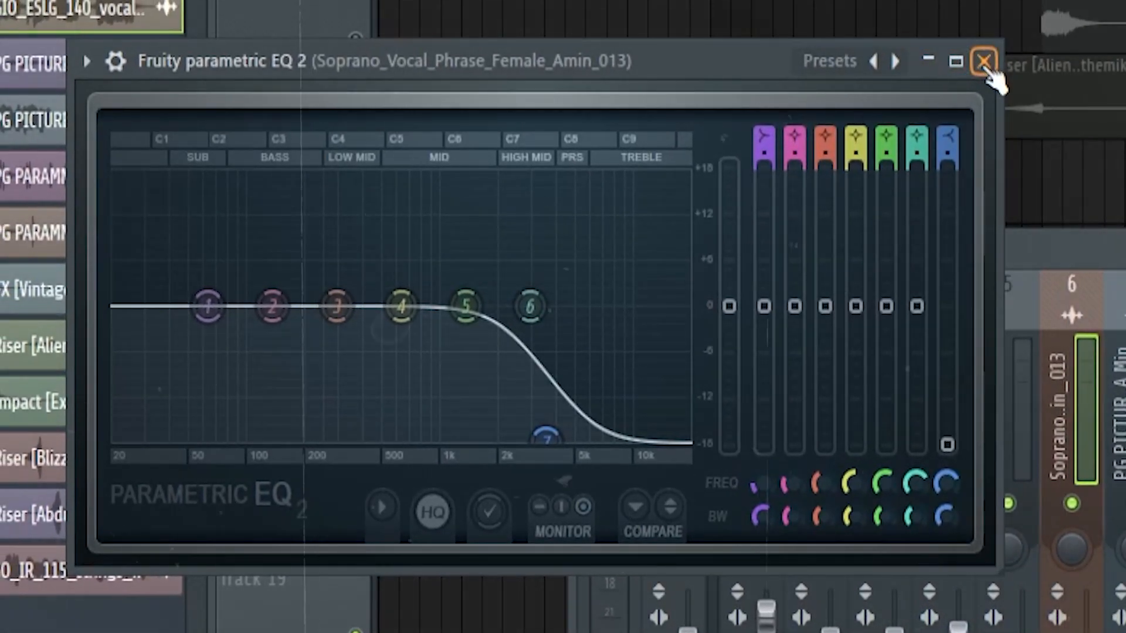
pyautogui.click(984, 61)
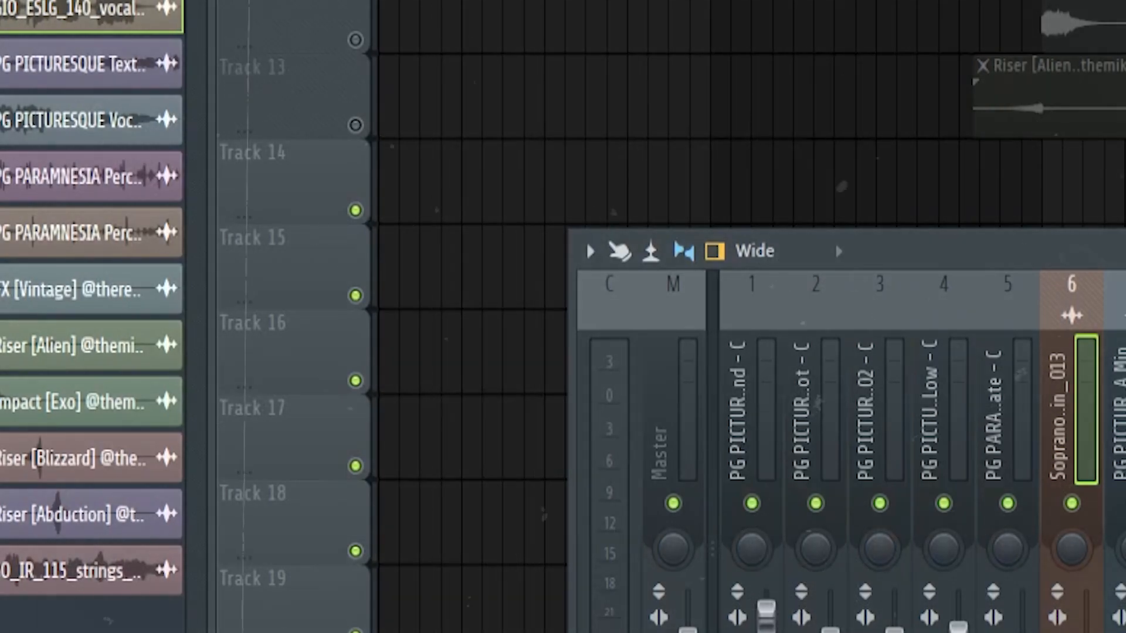
pyautogui.click(985, 219)
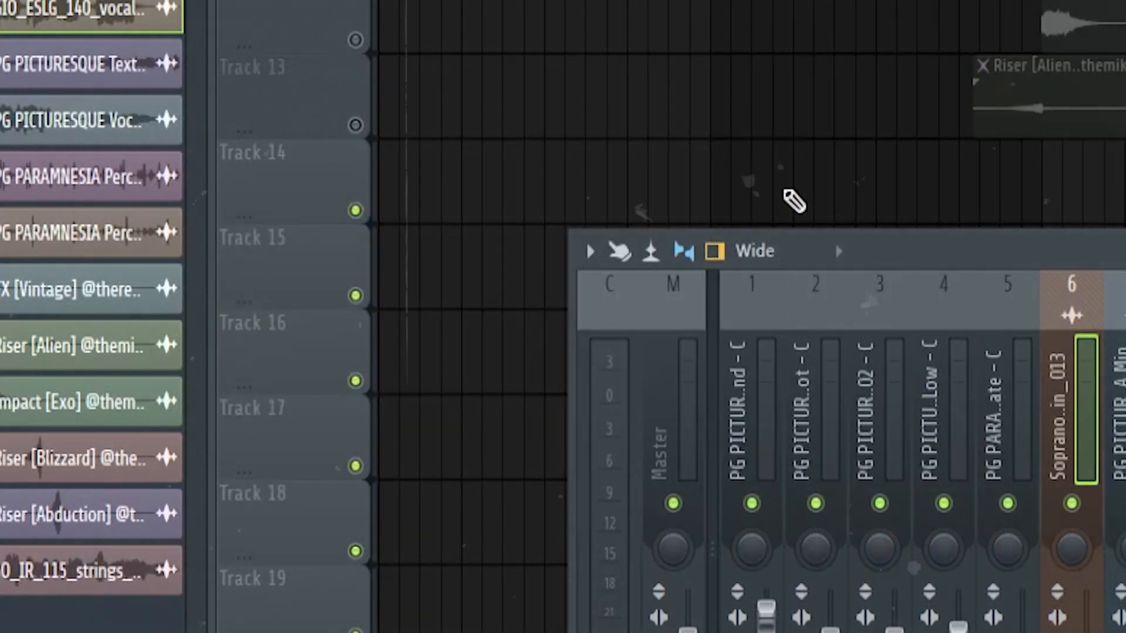
pyautogui.press('F9')
# Step: Select bars 17 to 25 in the playlist and audition the violin string clips on Track 4 one by one
pyautogui.scroll(-3, 554, 66)
pyautogui.scroll(-4, 469, 147)
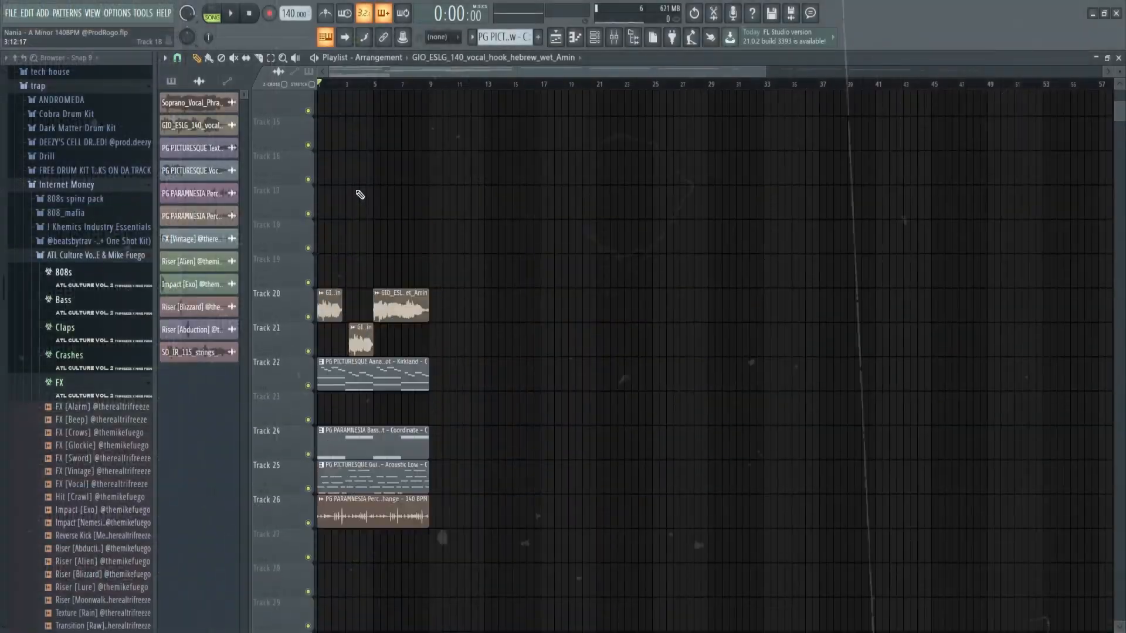
pyautogui.scroll(5, 362, 194)
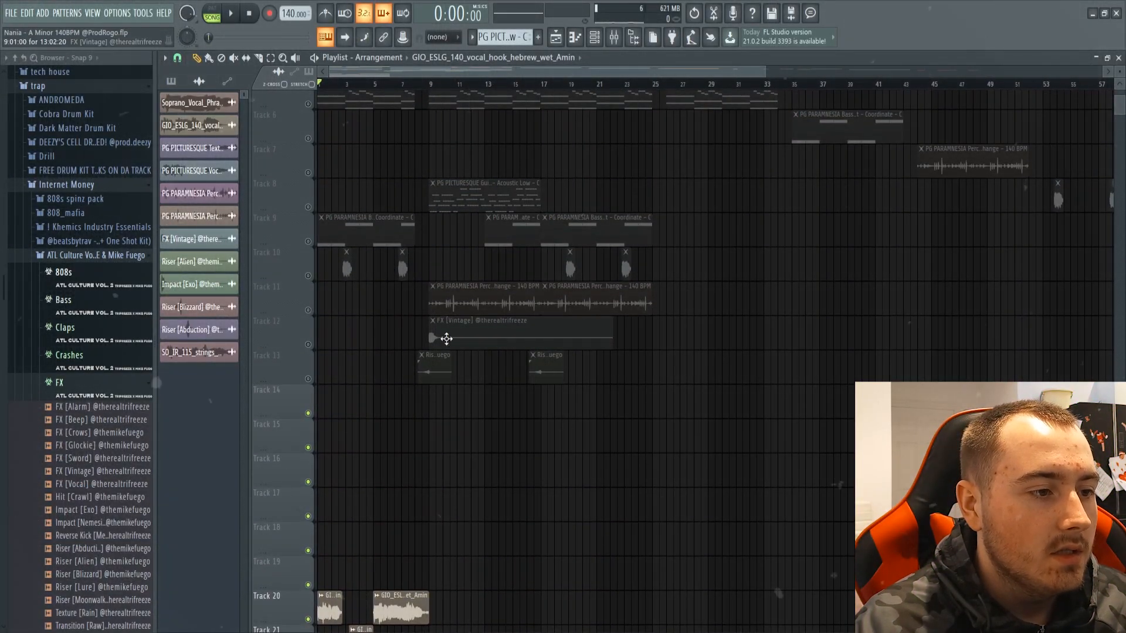
pyautogui.scroll(2, 445, 329)
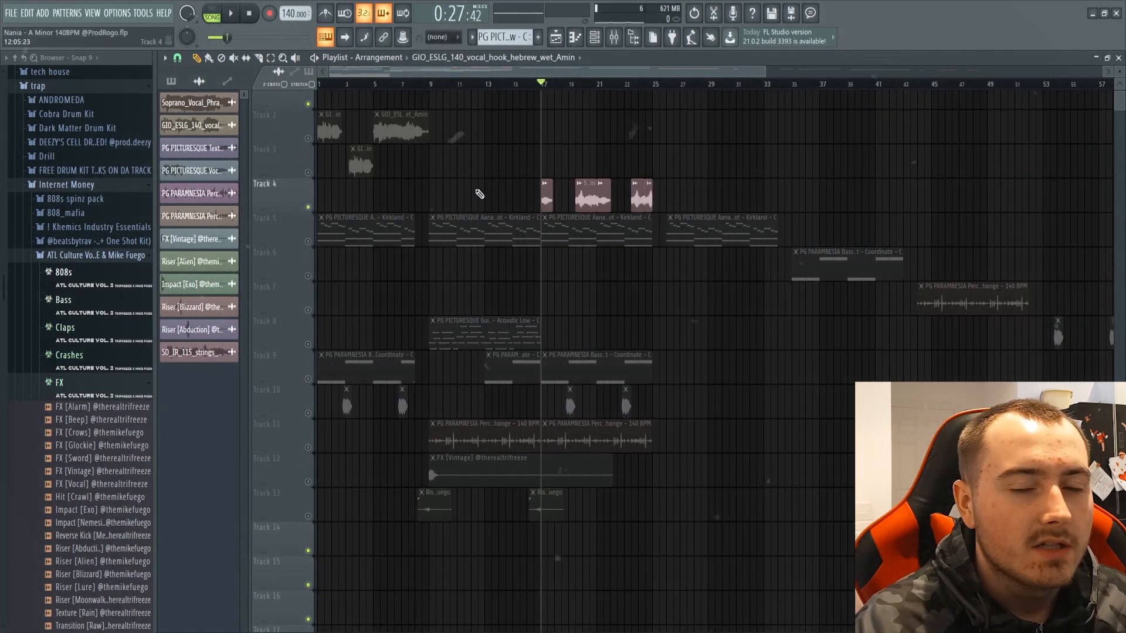
pyautogui.moveTo(545, 89); pyautogui.dragTo(663, 89)
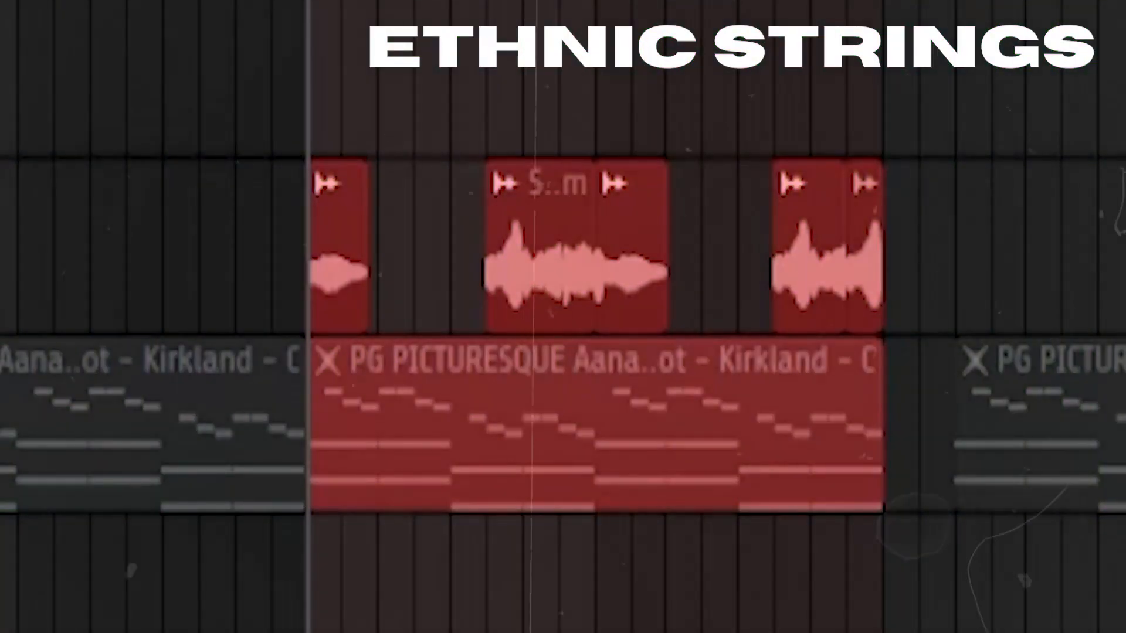
pyautogui.click(302, 275)
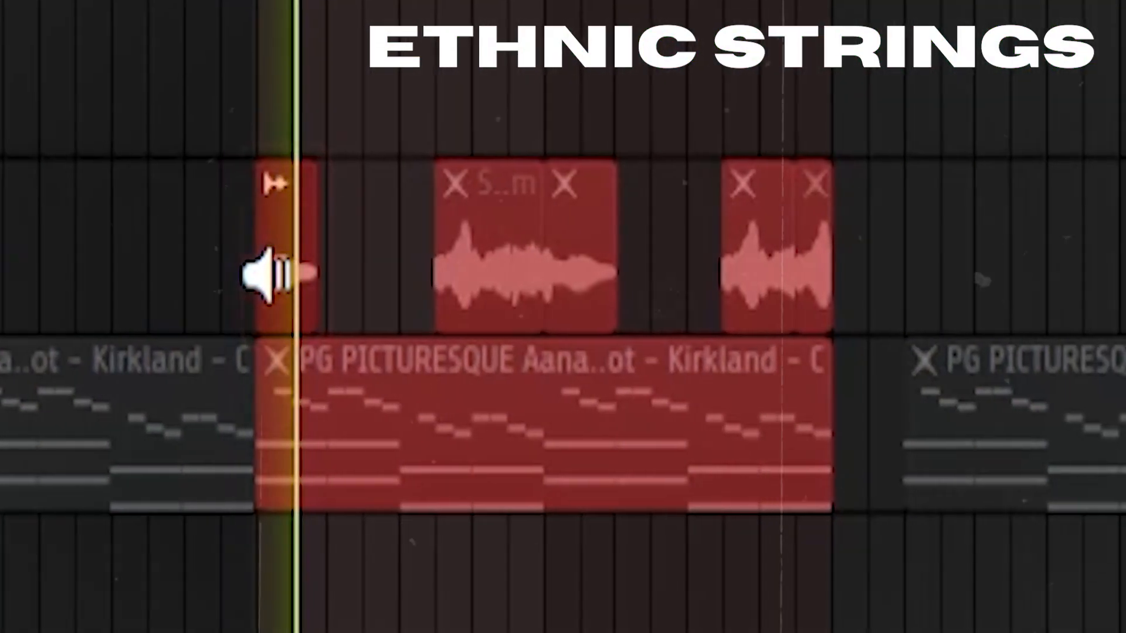
pyautogui.click(411, 255)
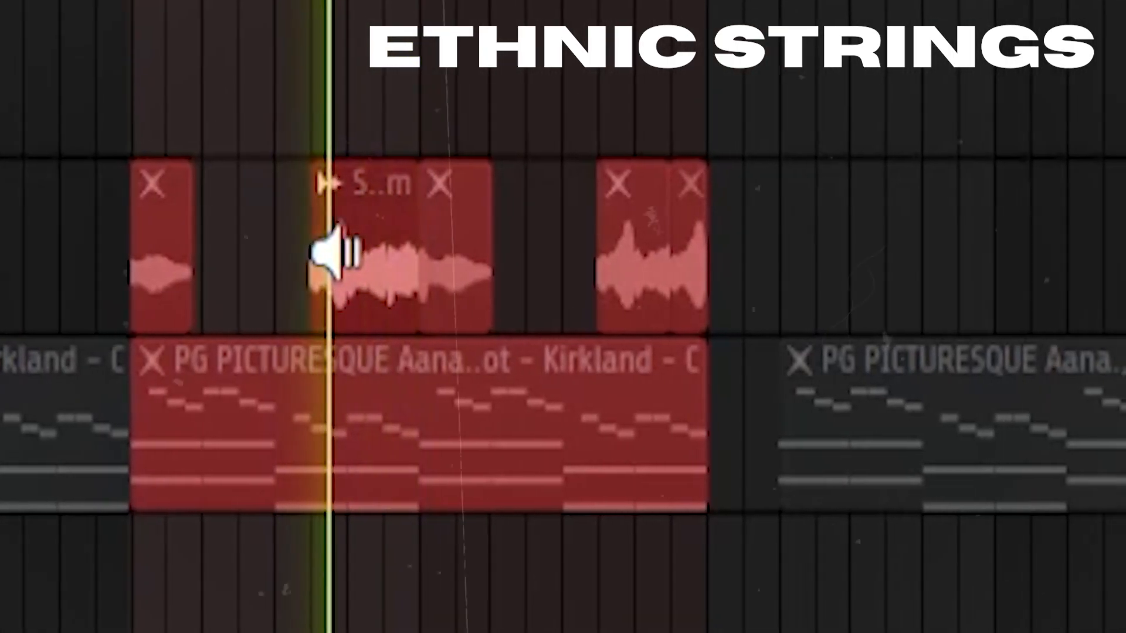
pyautogui.click(586, 234)
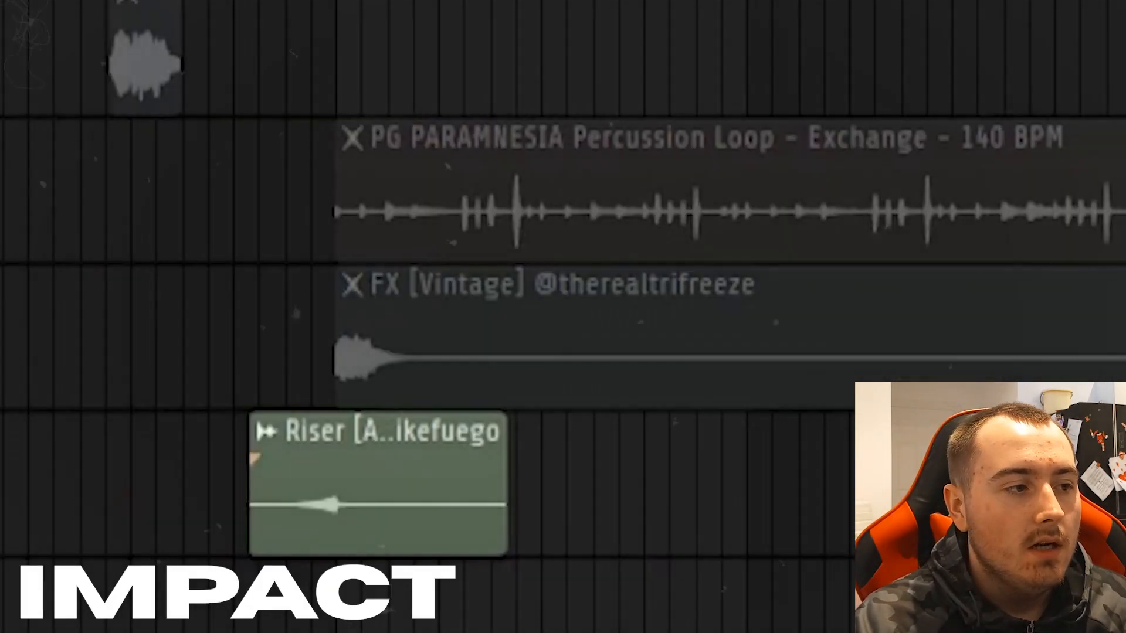
# Step: Audition the riser clip on Track 13 and the texture vocal chop on Track 10
pyautogui.click(510, 375)
pyautogui.click(336, 1)
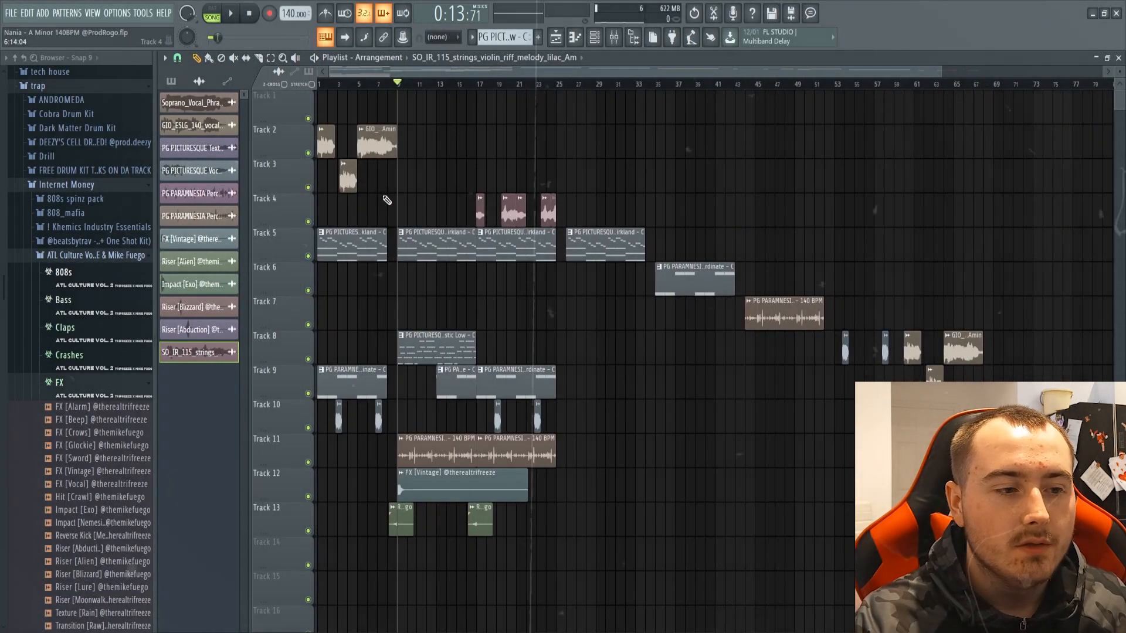
pyautogui.scroll(5, 411, 410)
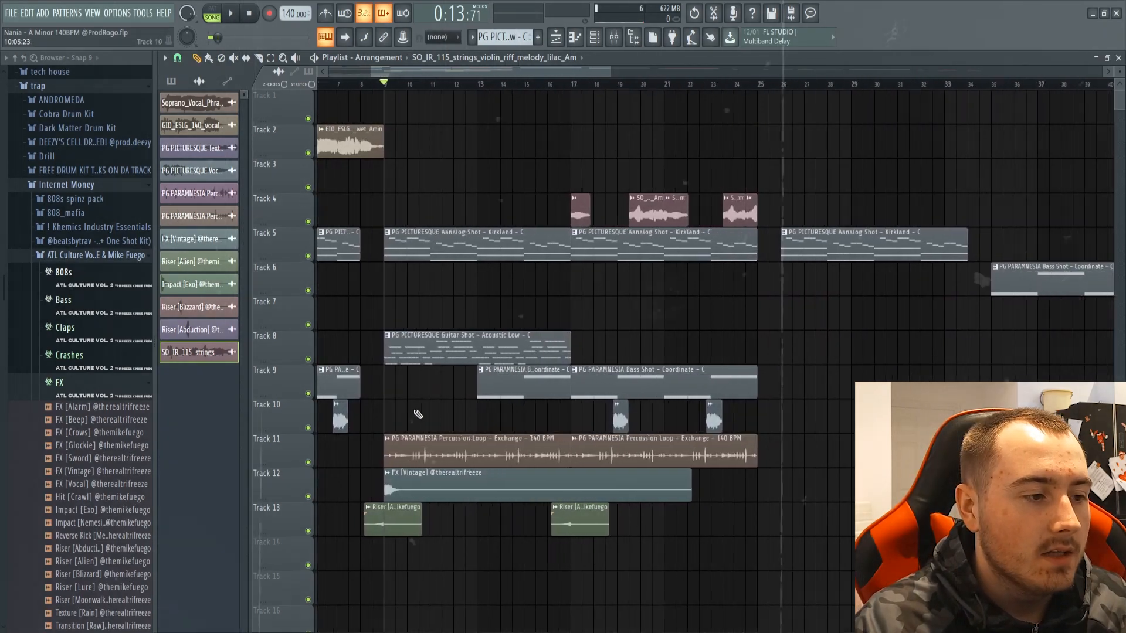
pyautogui.scroll(-2, 489, 352)
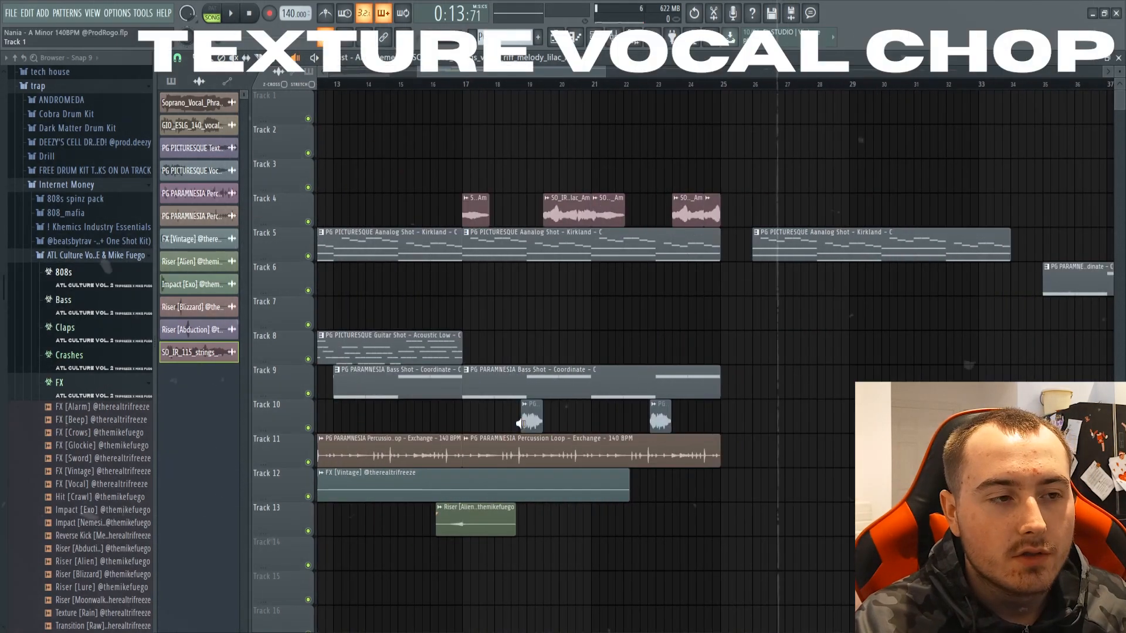
pyautogui.moveTo(520, 423); pyautogui.dragTo(520, 424)
pyautogui.scroll(-4, 520, 423)
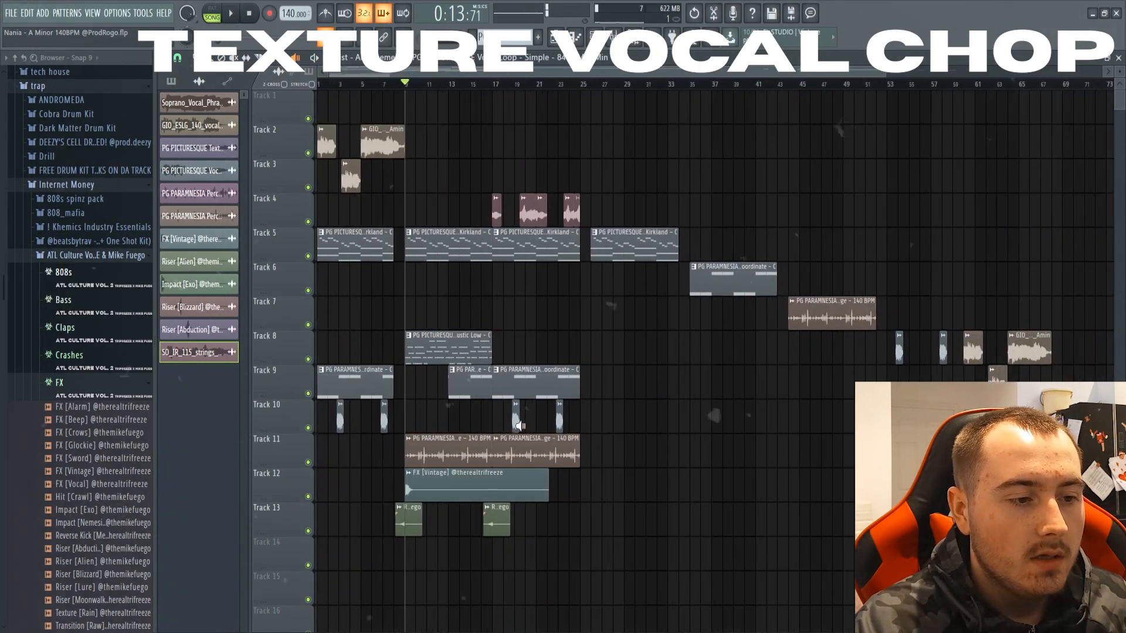
# Step: Return the playhead to the start of the arrangement and bring the whole arrangement into view
pyautogui.click(197, 58)
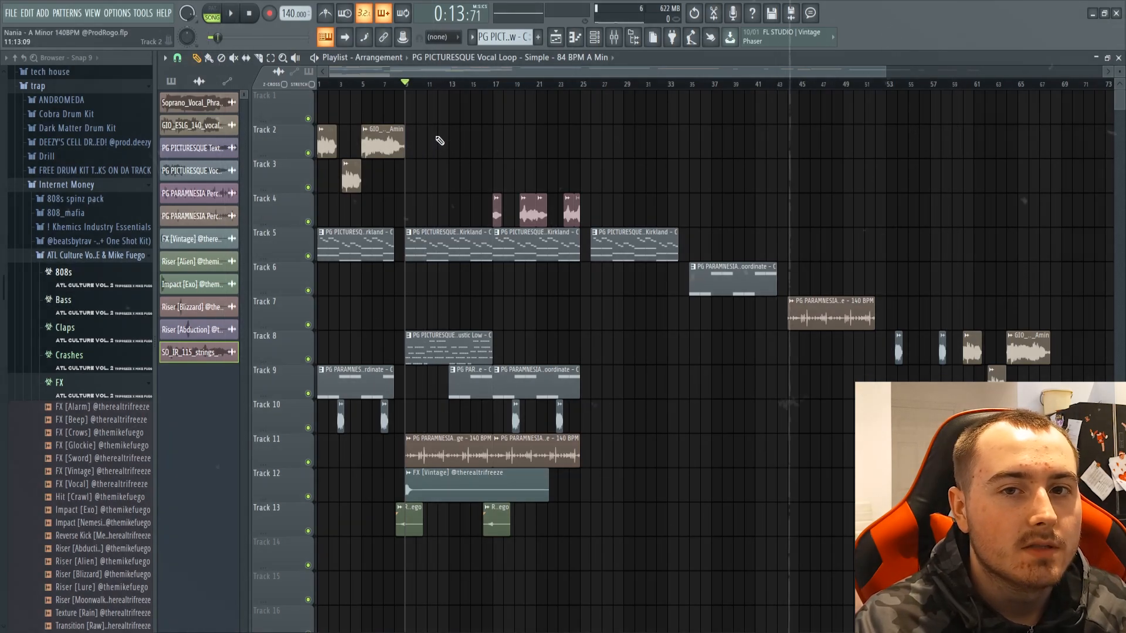
pyautogui.click(320, 85)
pyautogui.scroll(-2, 410, 176)
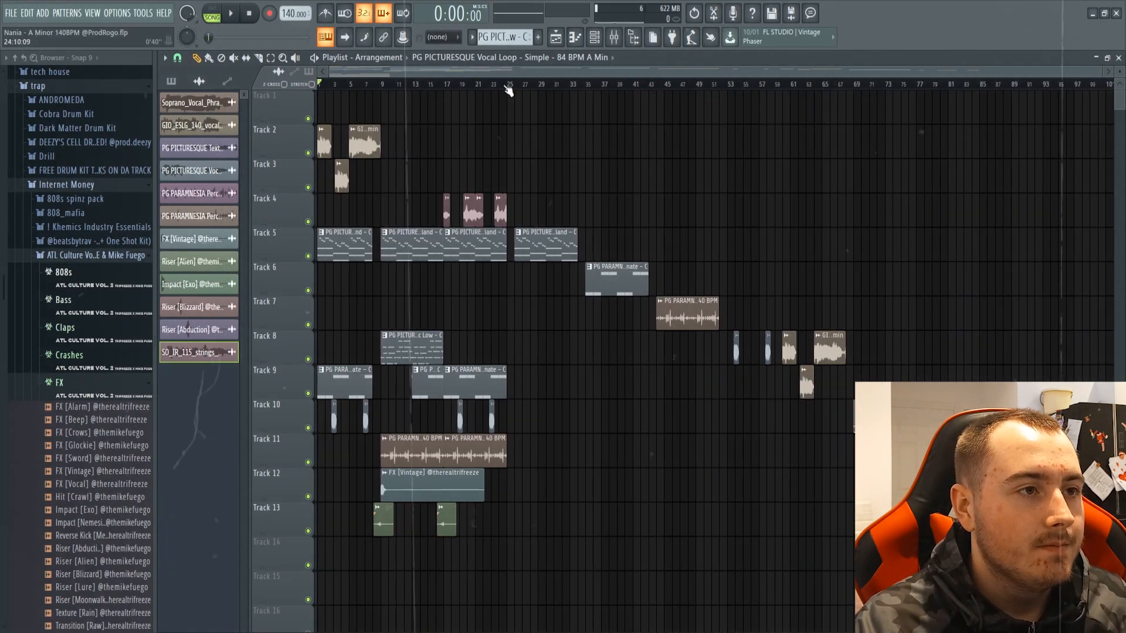